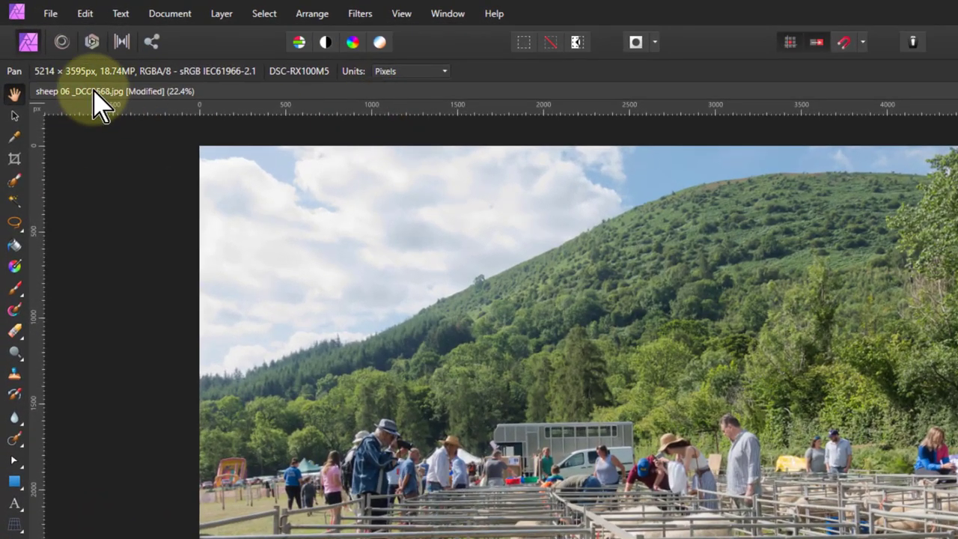
Step: Open the Edit menu to get to Preferences
click(87, 15)
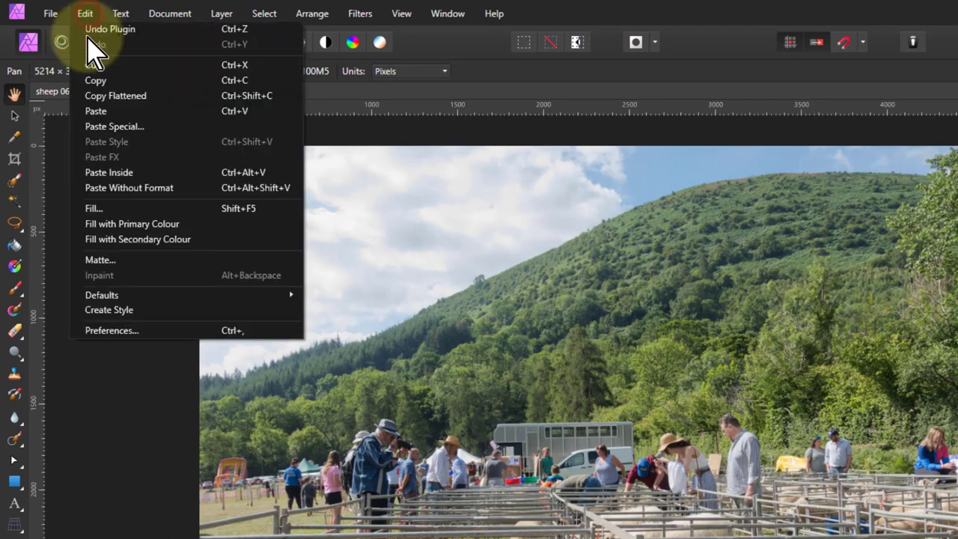
click(118, 330)
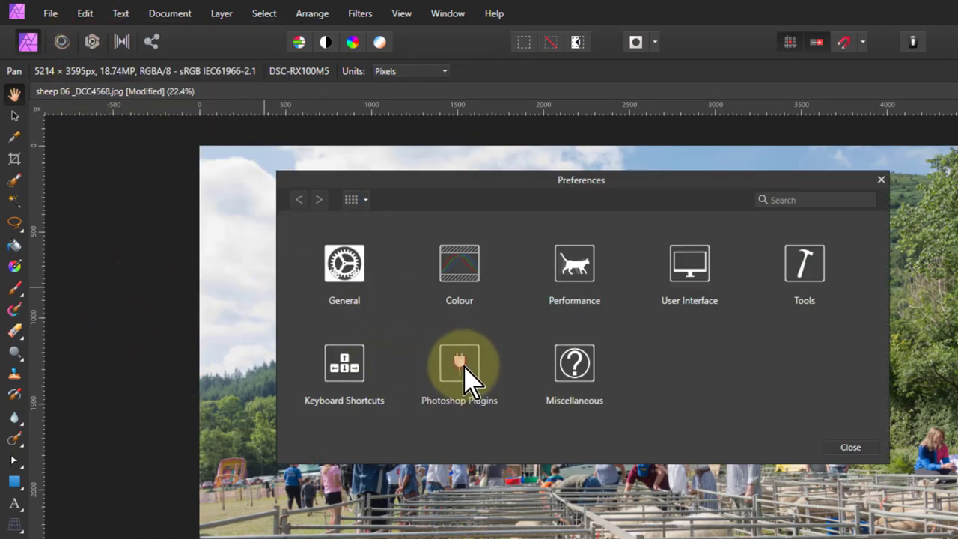
click(459, 367)
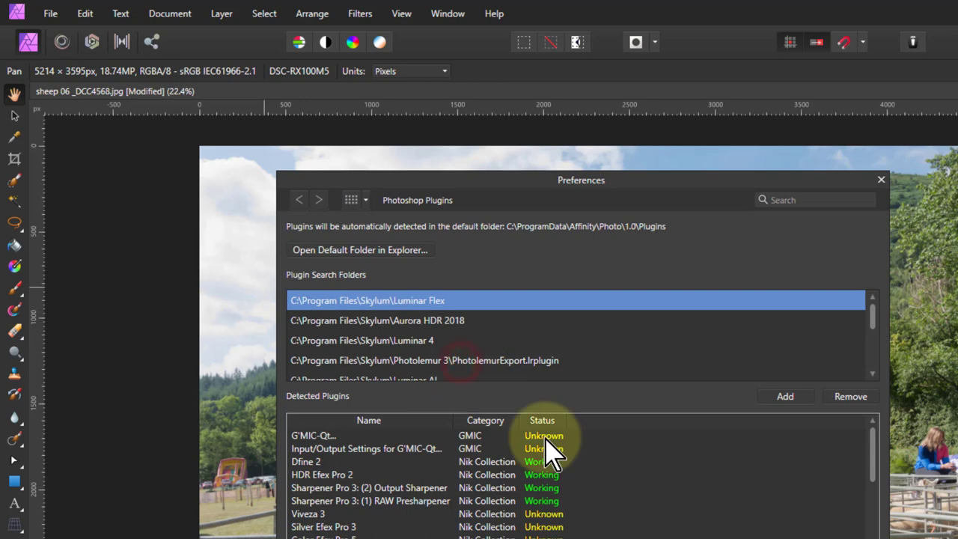
scroll(383, 352, down, 5)
click(413, 342)
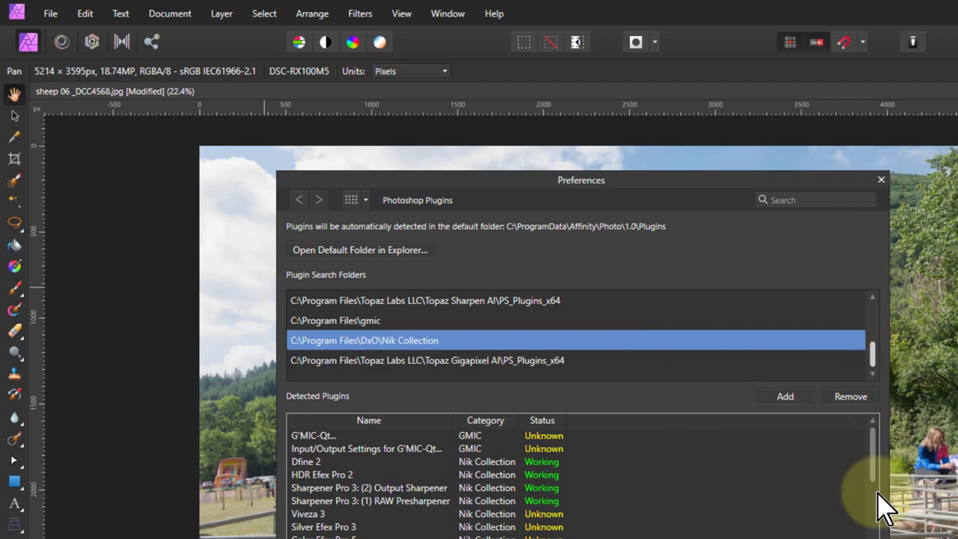
click(849, 537)
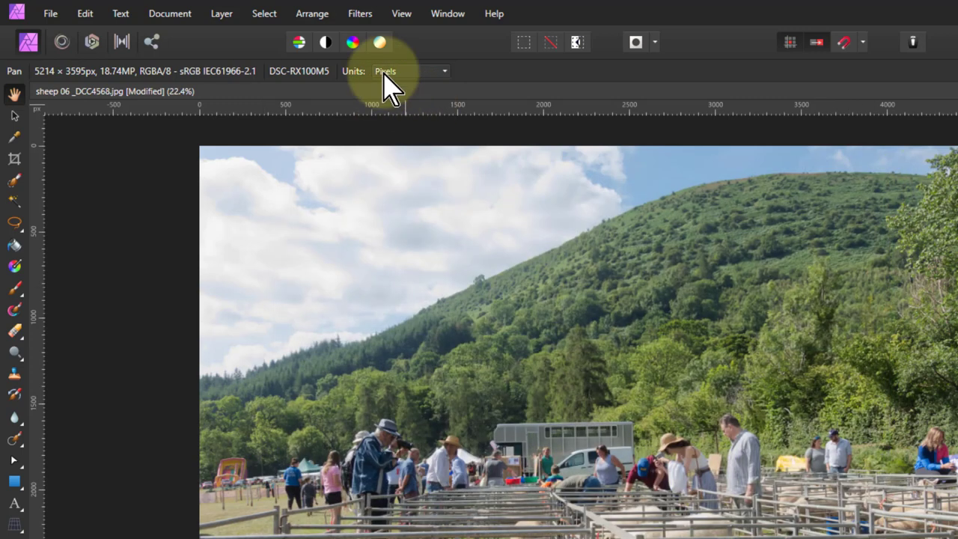
Step: Launch Viveza 3 from Filters > Plugins > Nik Collection on the sheep photo
click(361, 15)
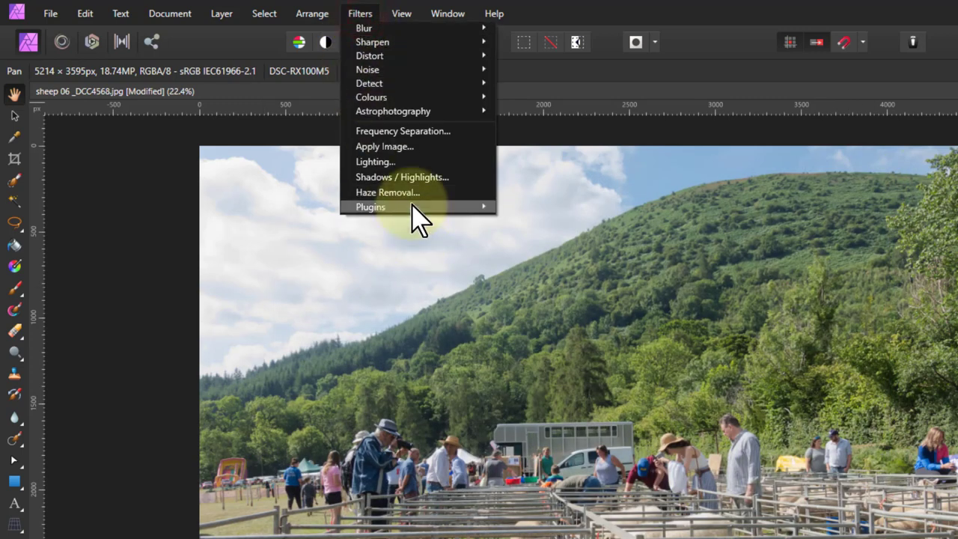
mouse_move(412, 207)
mouse_move(576, 235)
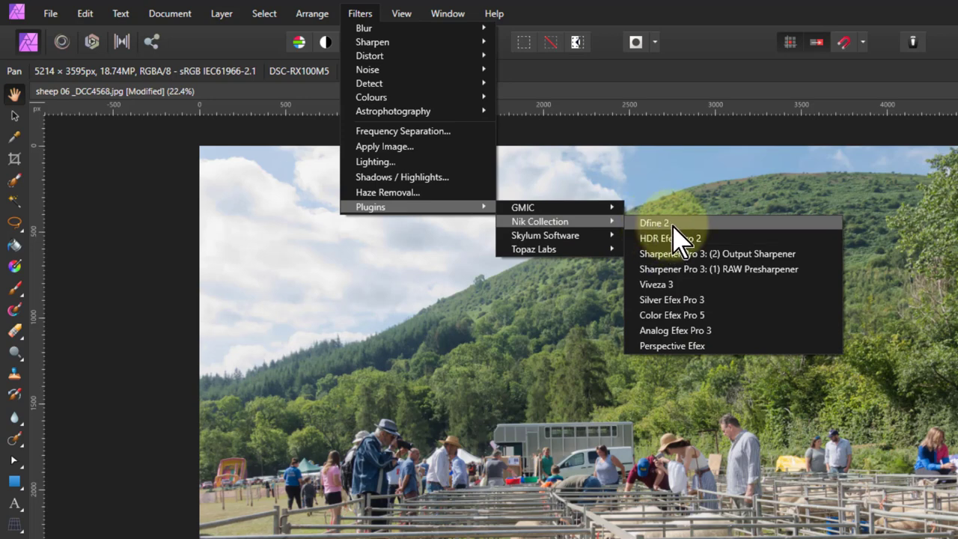
click(658, 284)
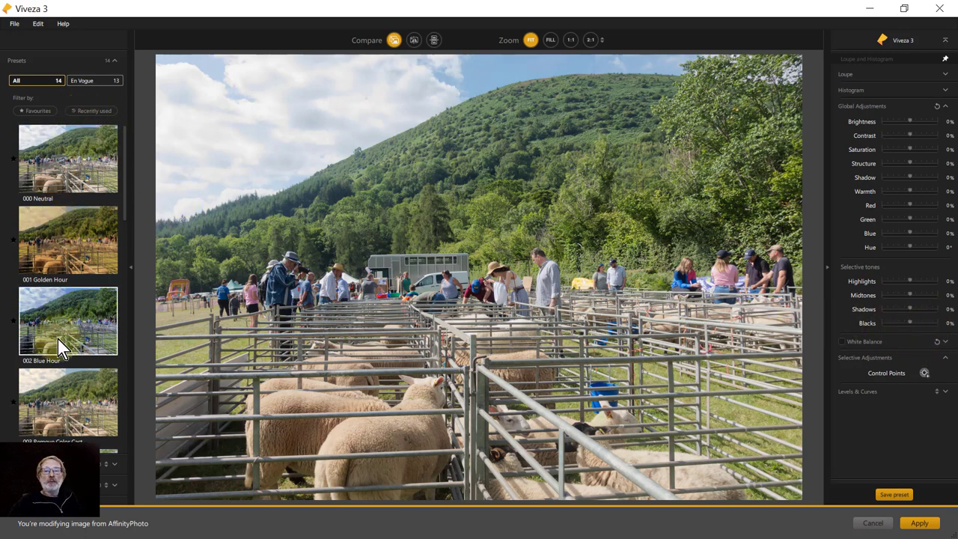
Step: Browse the Presets panel and apply the 001 Golden Hour preset
scroll(63, 208, down, 4)
scroll(65, 215, up, 5)
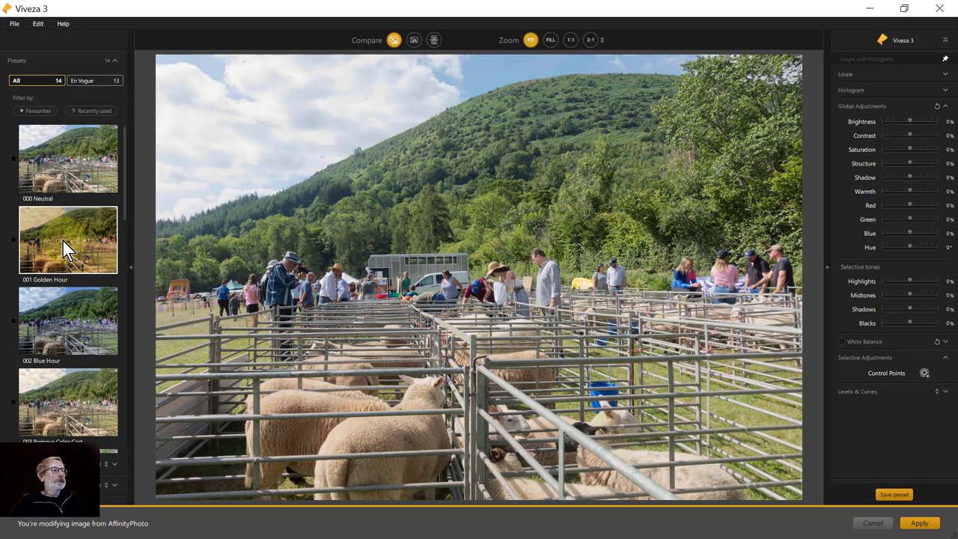
click(63, 242)
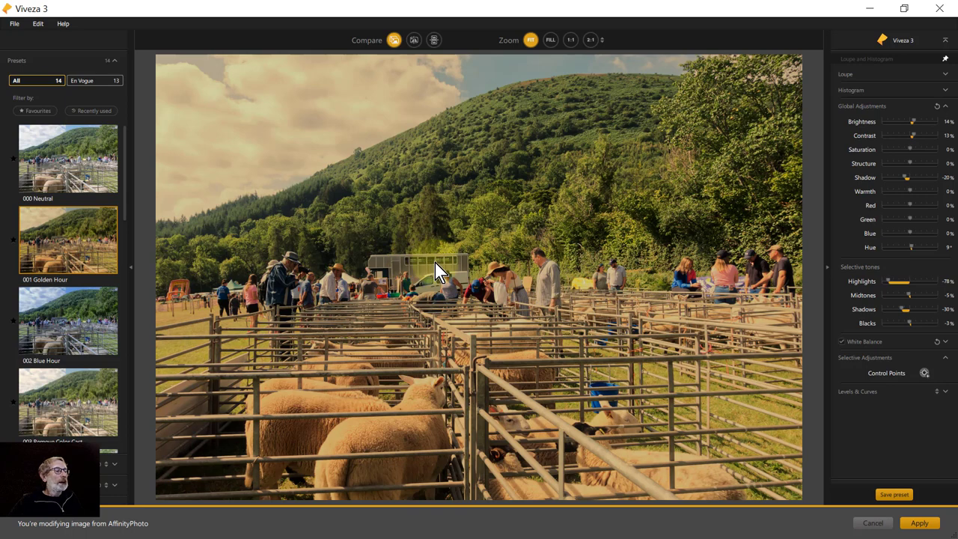
Step: Boost Contrast on the golden-hour edit, then toggle Compare to show the original
mouse_move(915, 142)
mouse_down()
mouse_move(926, 132)
mouse_move(928, 142)
mouse_move(904, 136)
mouse_move(915, 141)
mouse_up()
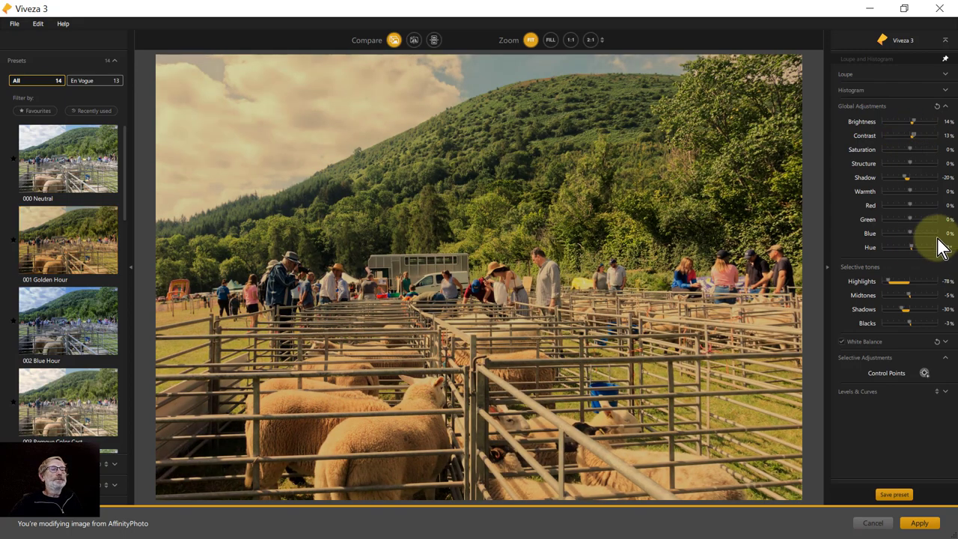
click(395, 43)
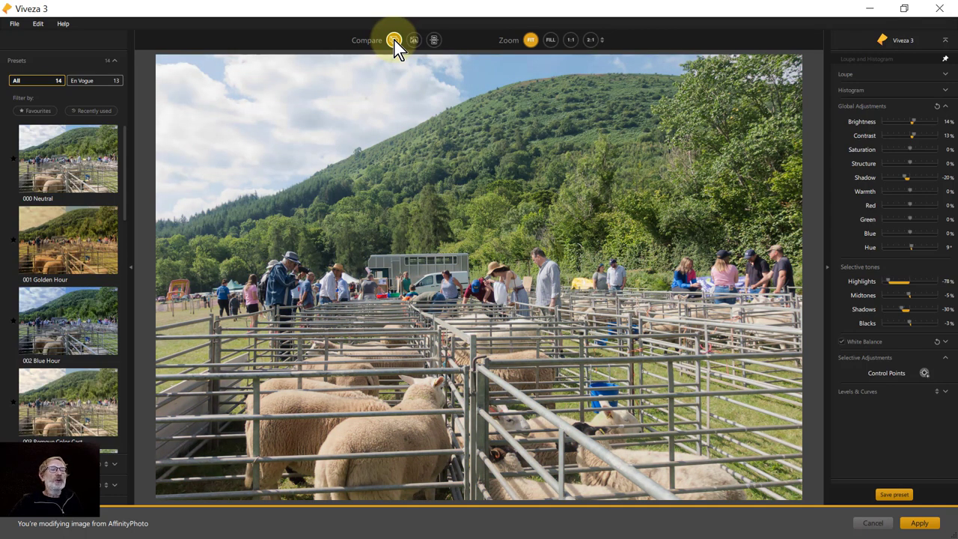
Step: Switch to split before/after view, moving the divider and rotating it horizontal and back
click(394, 43)
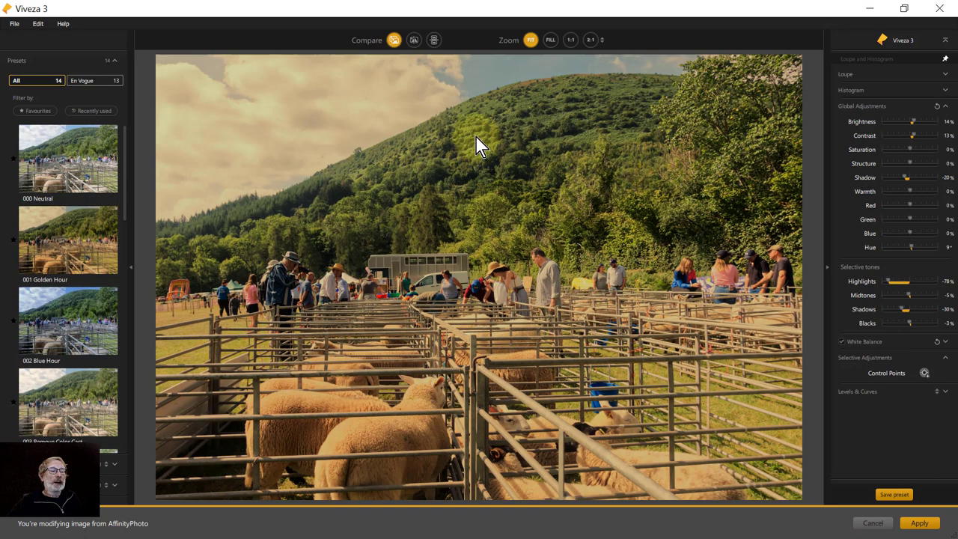
click(414, 41)
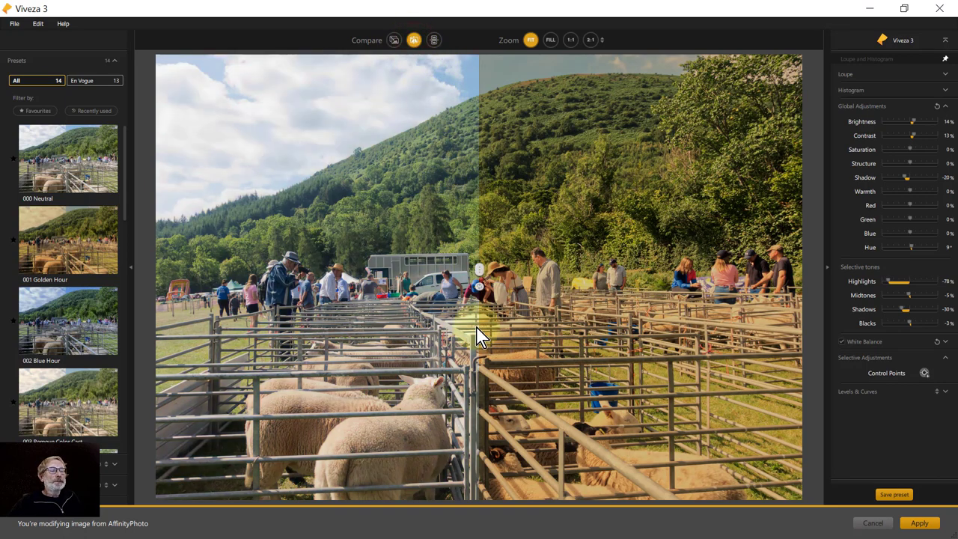
mouse_move(493, 268)
mouse_down()
mouse_move(648, 269)
mouse_move(332, 274)
mouse_move(543, 273)
mouse_move(487, 278)
mouse_up()
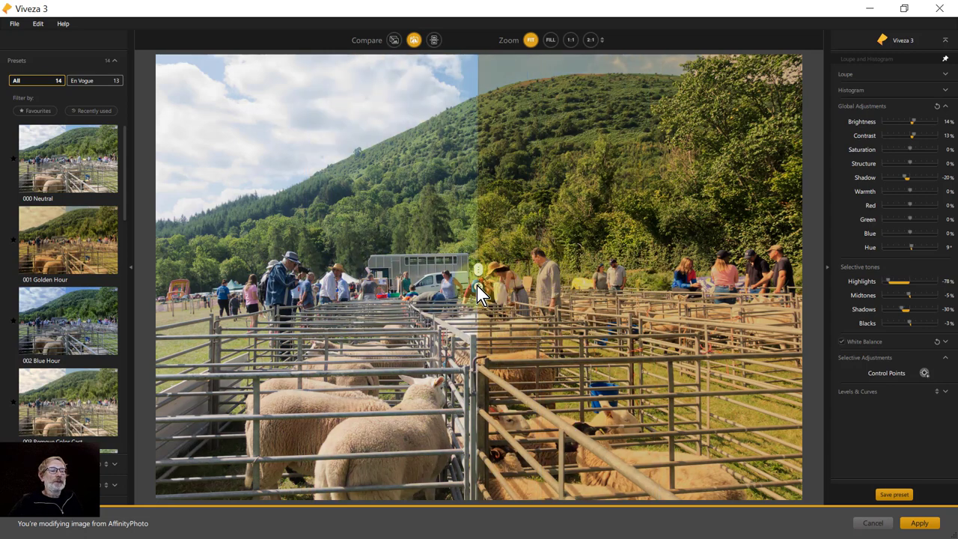
click(477, 287)
click(487, 280)
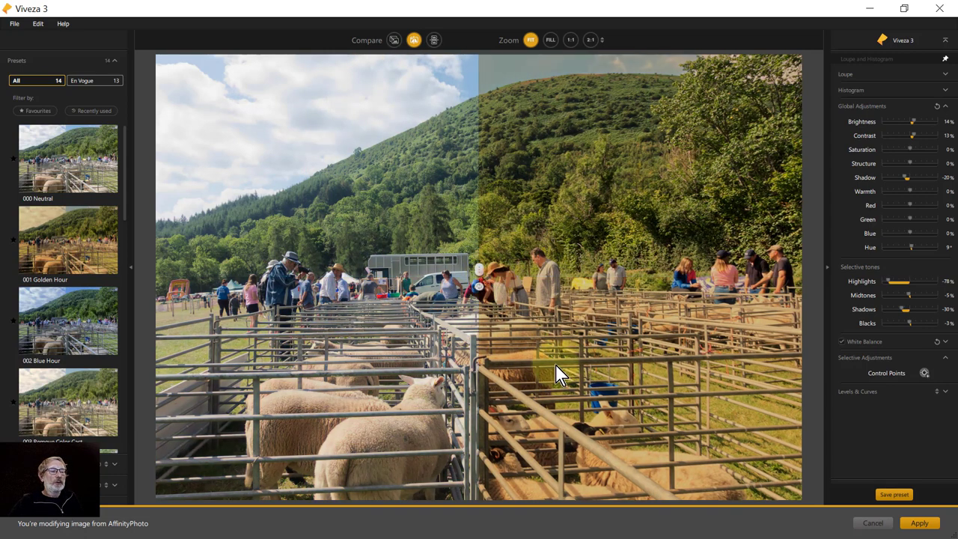
Step: Show before and after side by side, then return to the single edited view
click(434, 41)
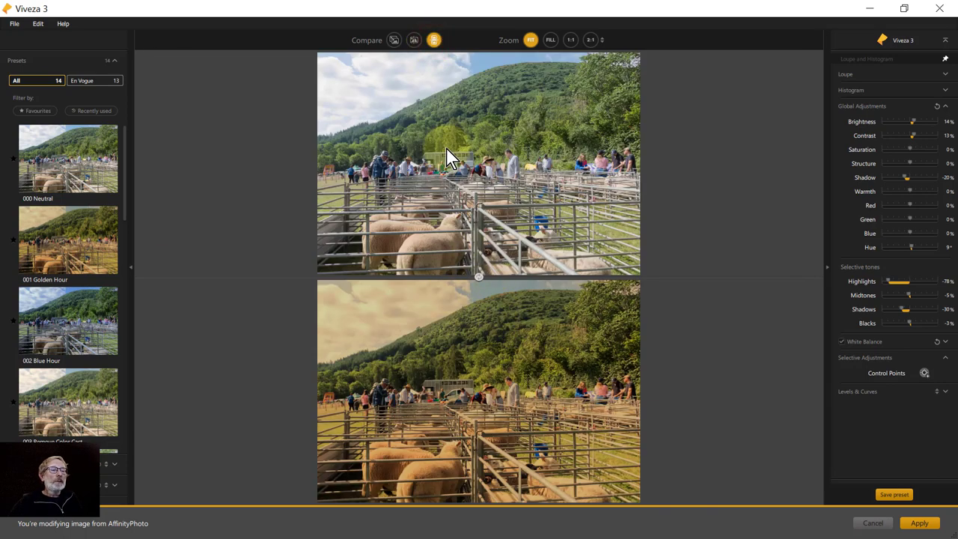
click(478, 276)
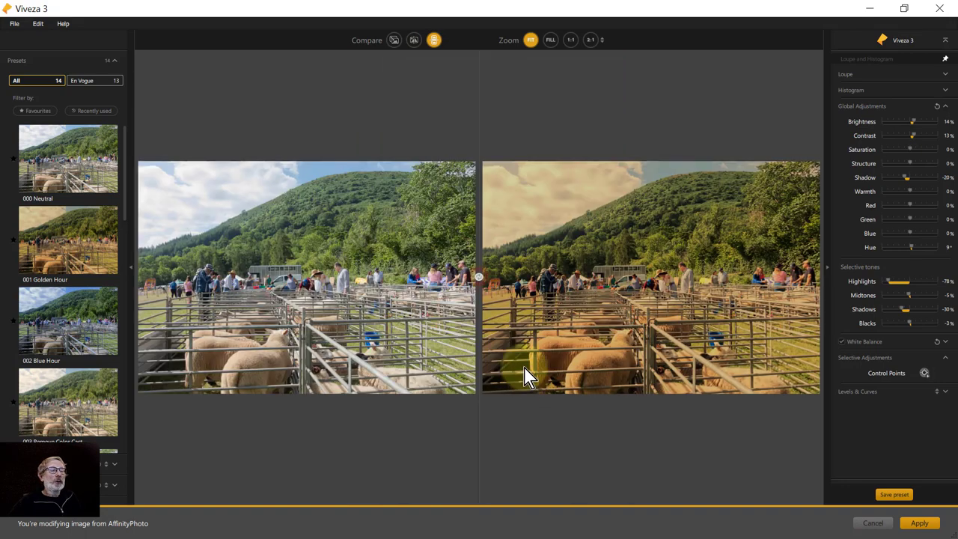
click(524, 378)
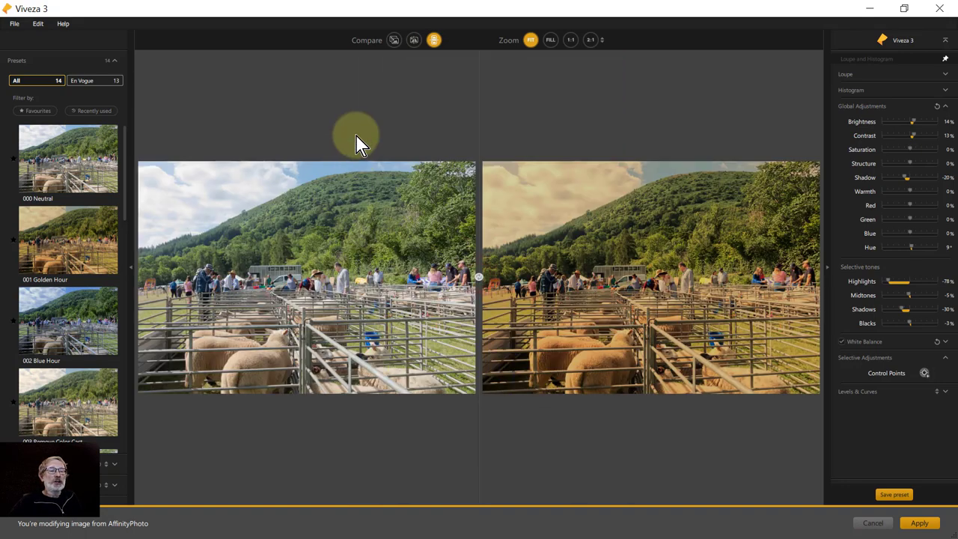
click(432, 158)
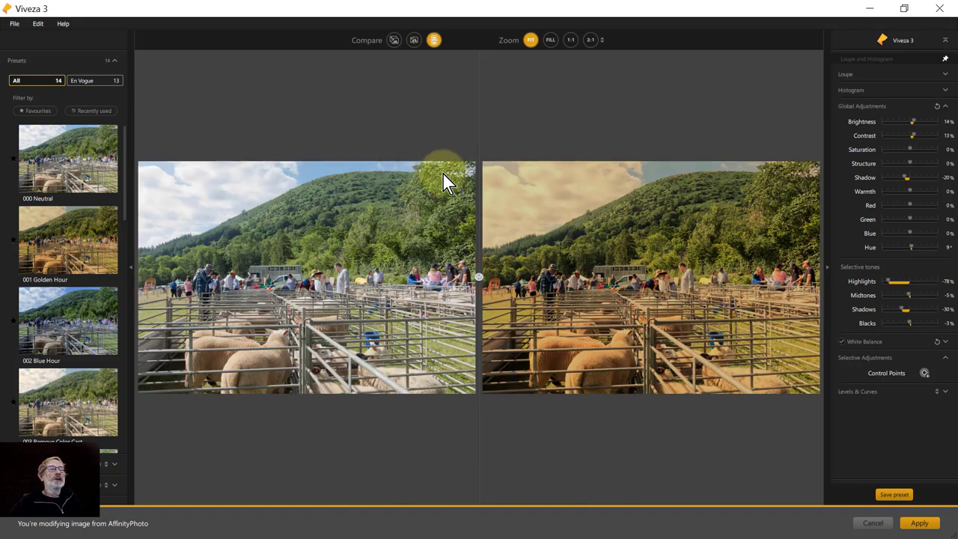
click(393, 39)
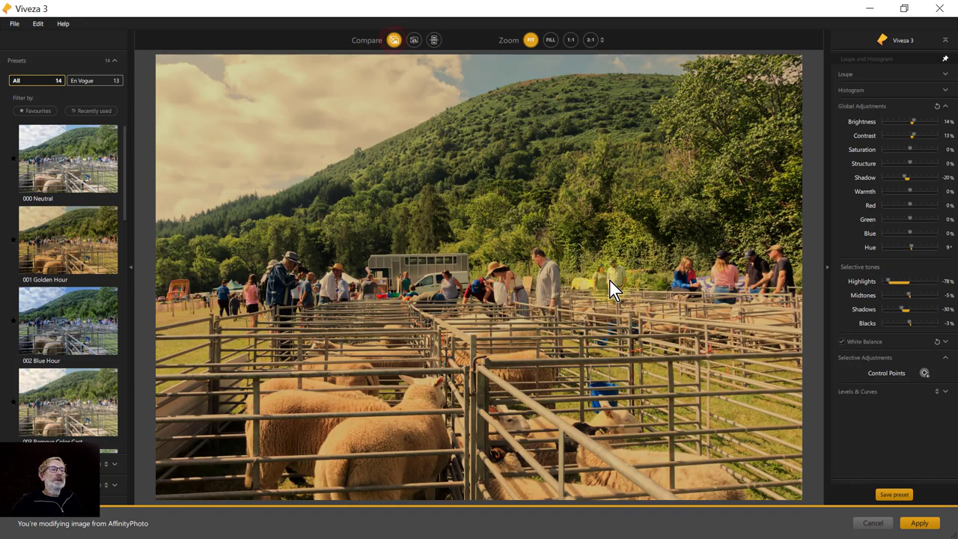
click(533, 52)
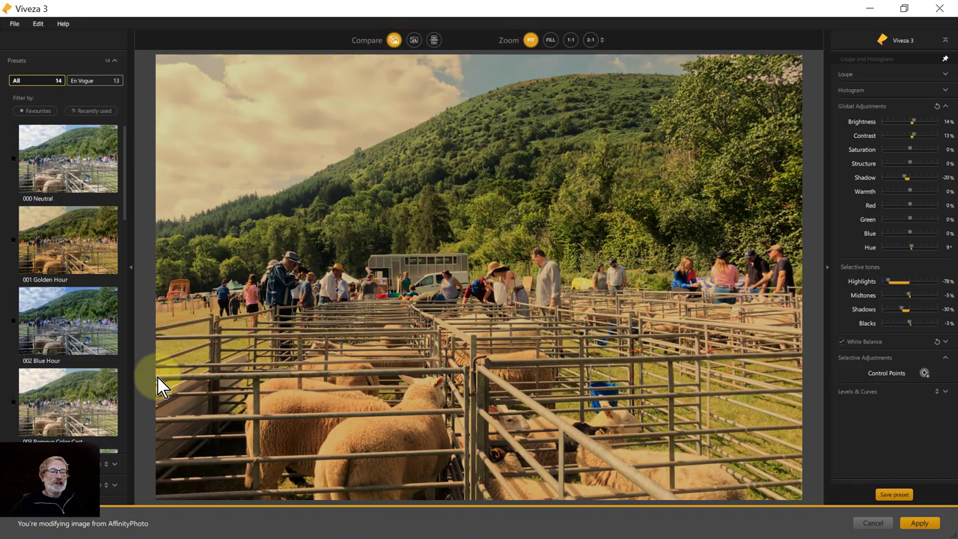
click(268, 362)
click(550, 42)
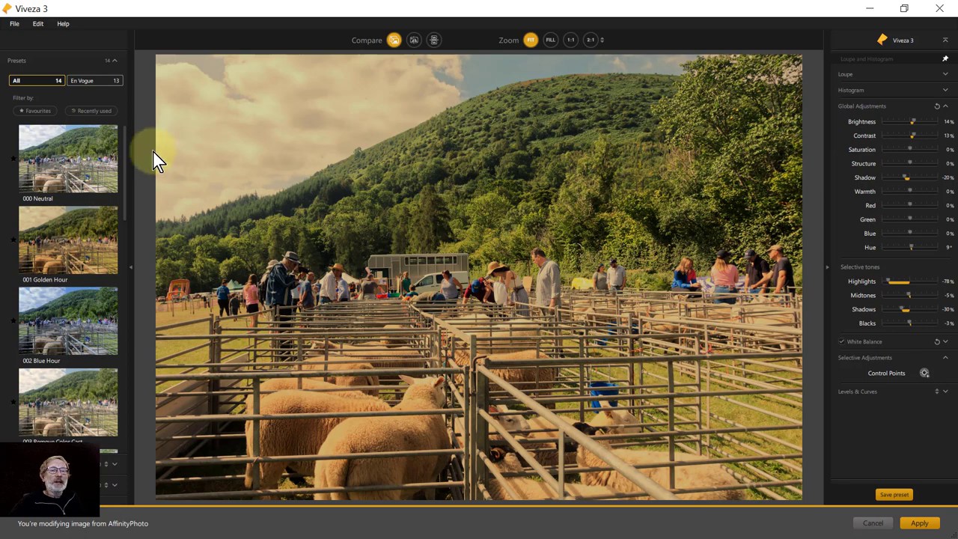
click(549, 41)
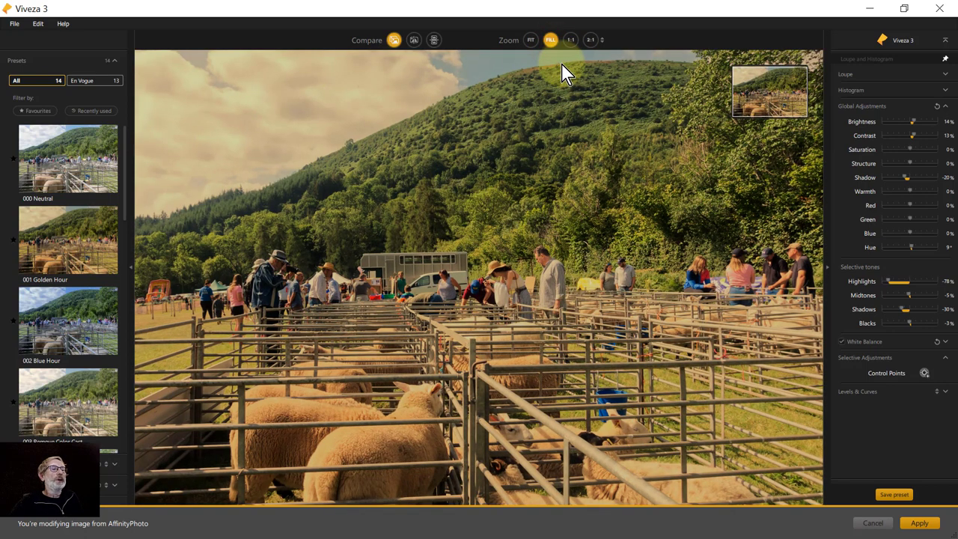
click(571, 40)
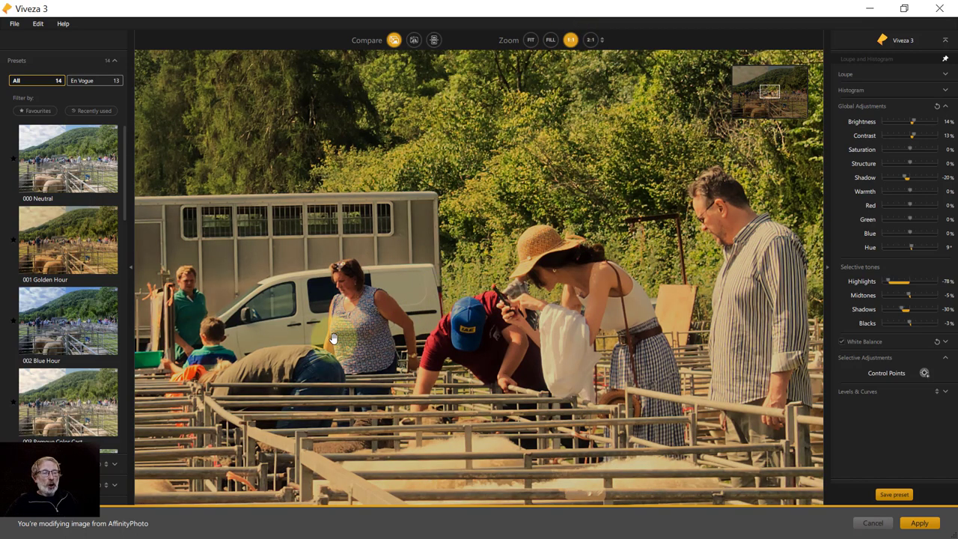
drag(291, 316, 516, 183)
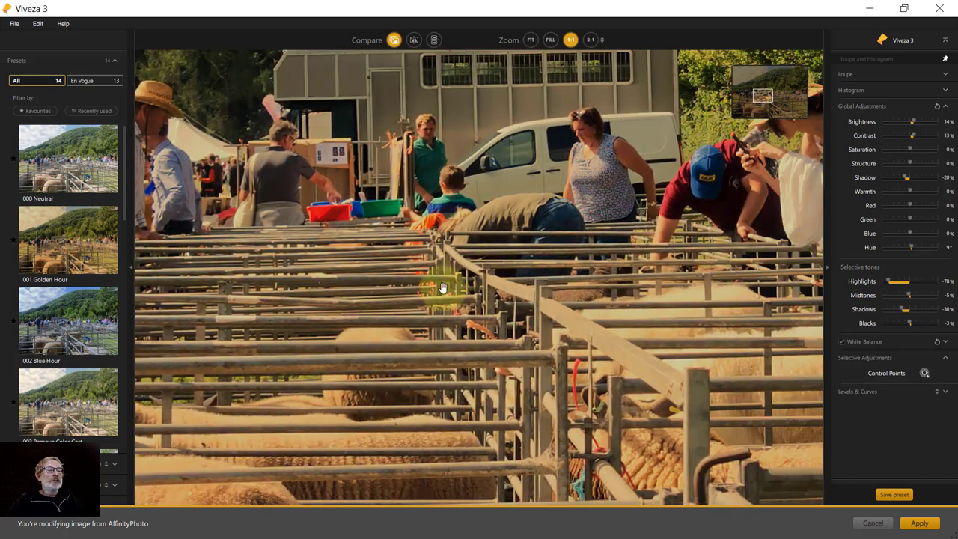
drag(423, 269, 404, 111)
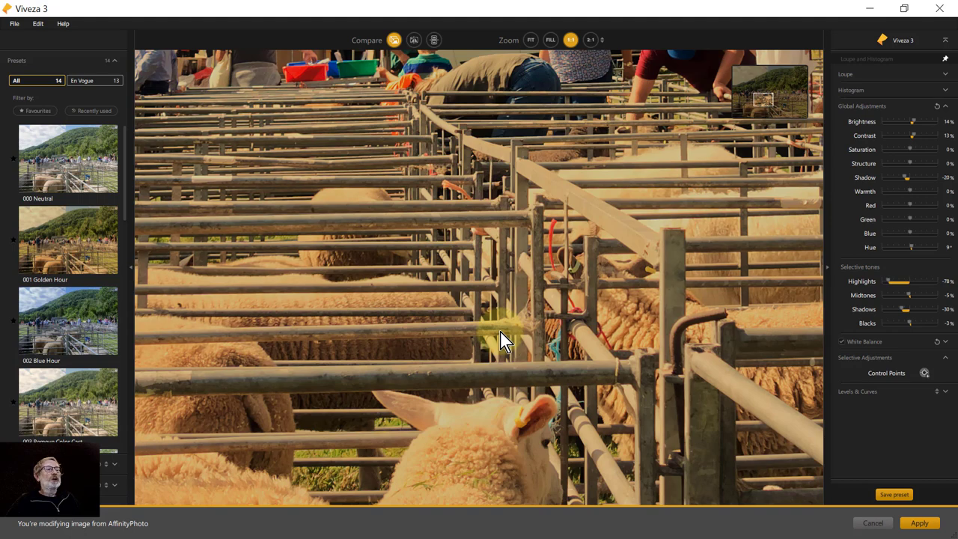
key(ctrl+0)
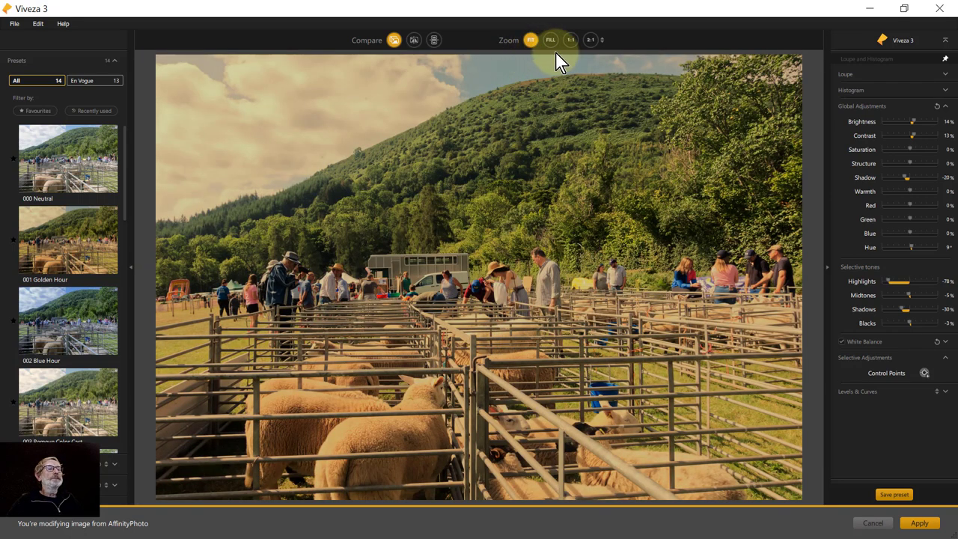
click(592, 41)
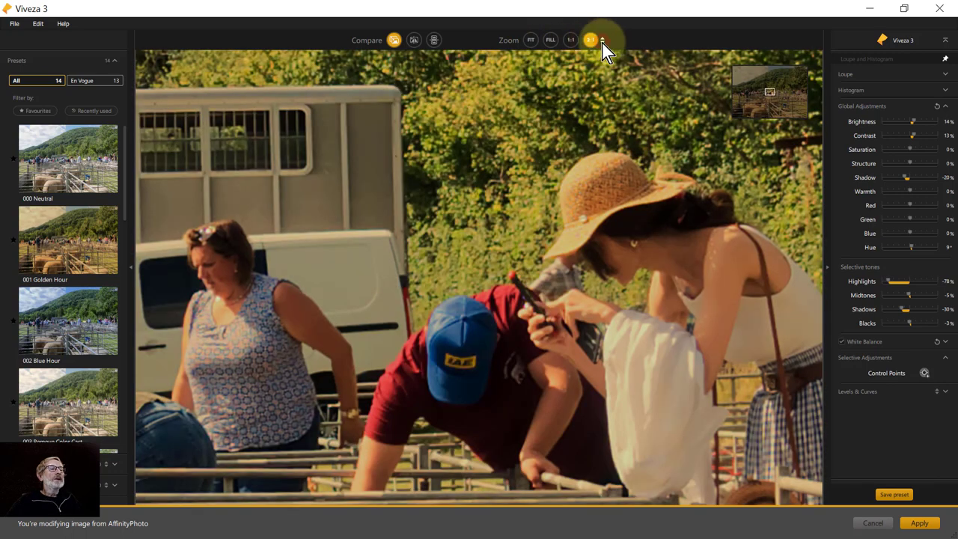
click(602, 42)
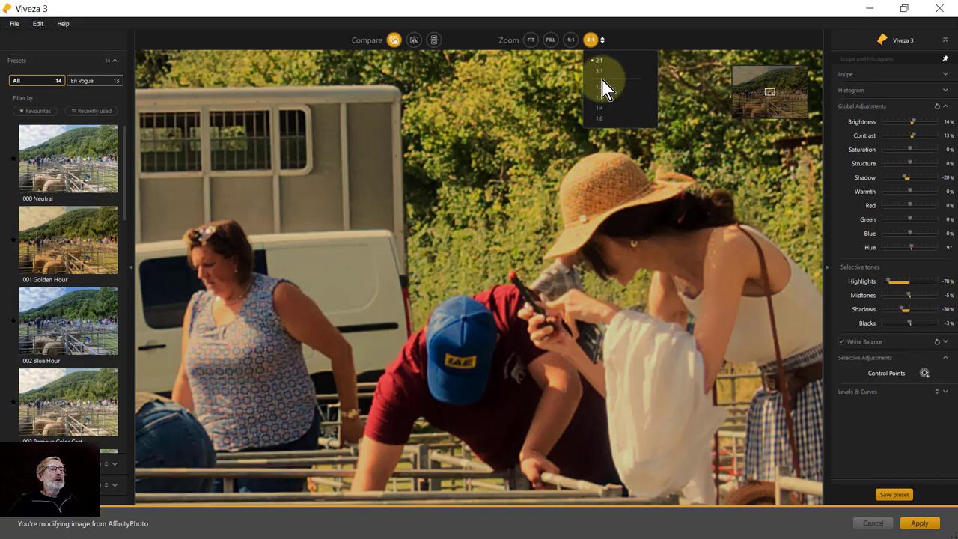
click(598, 71)
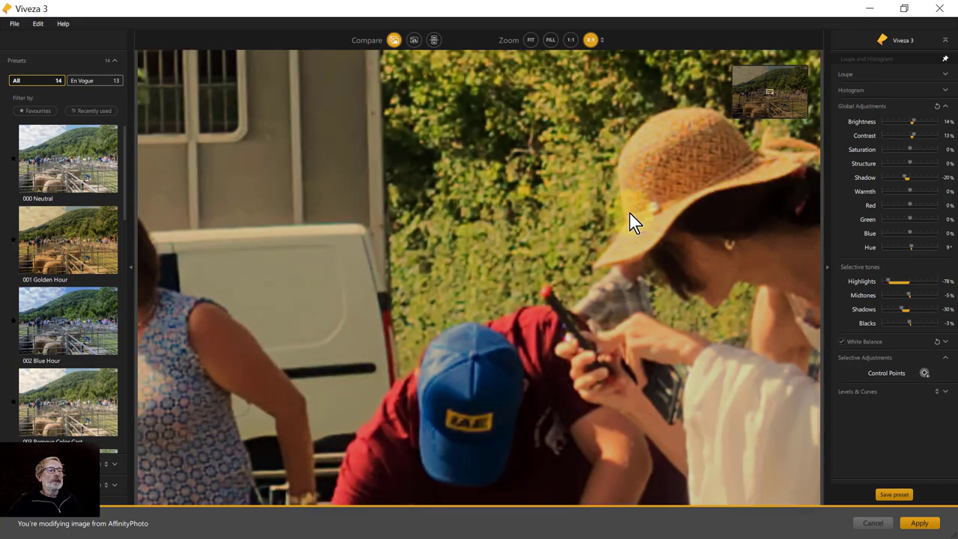
drag(372, 224, 479, 400)
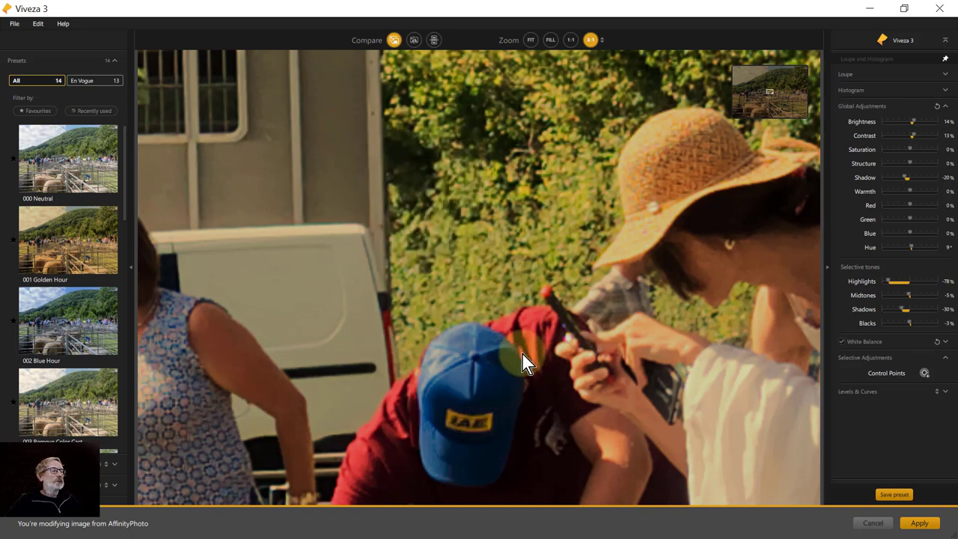
click(472, 183)
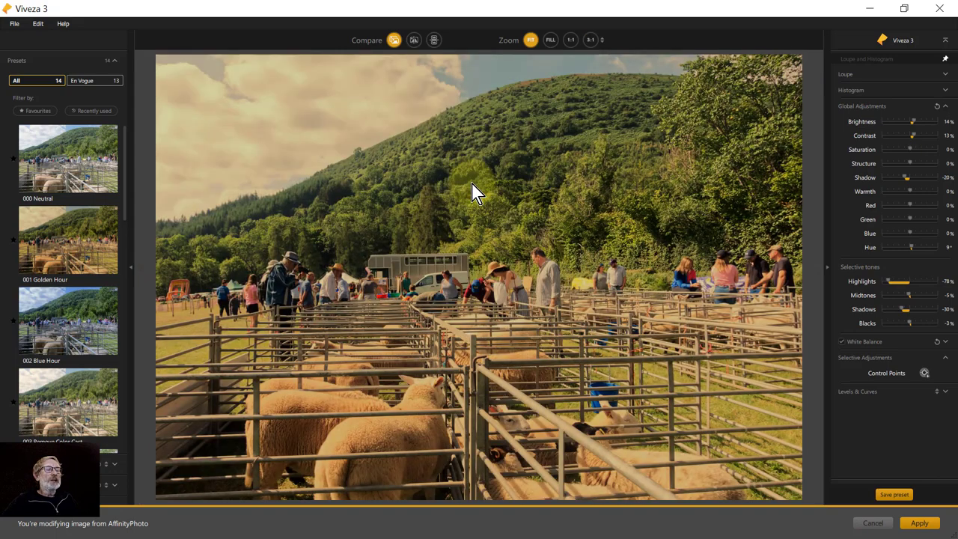
Step: Star the 001 Golden Hour and 002 Blue Hour presets as favourites
click(481, 193)
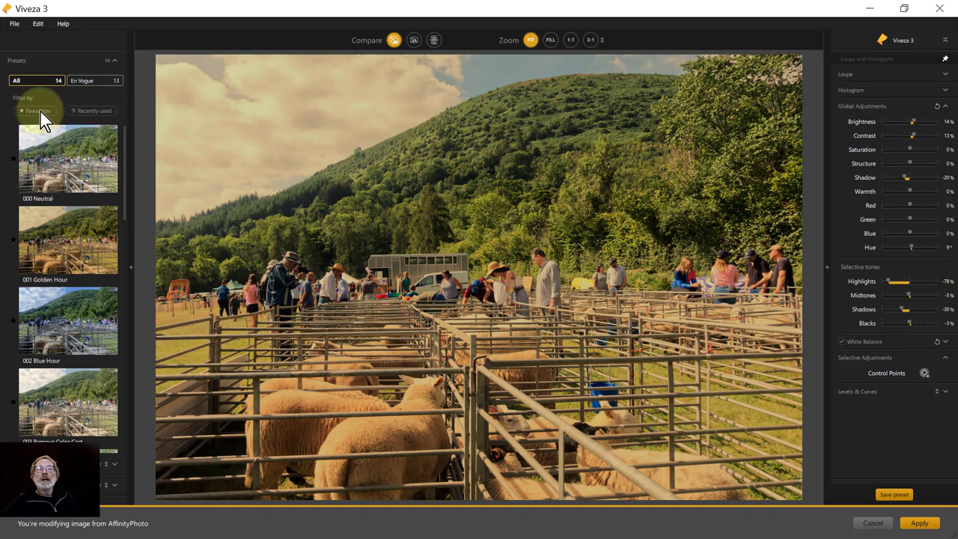
click(40, 275)
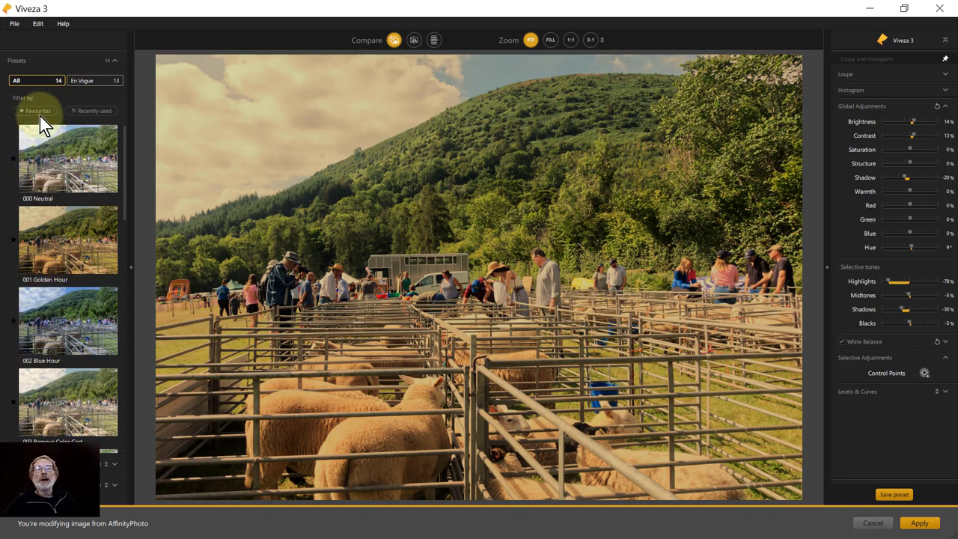
click(50, 270)
click(14, 240)
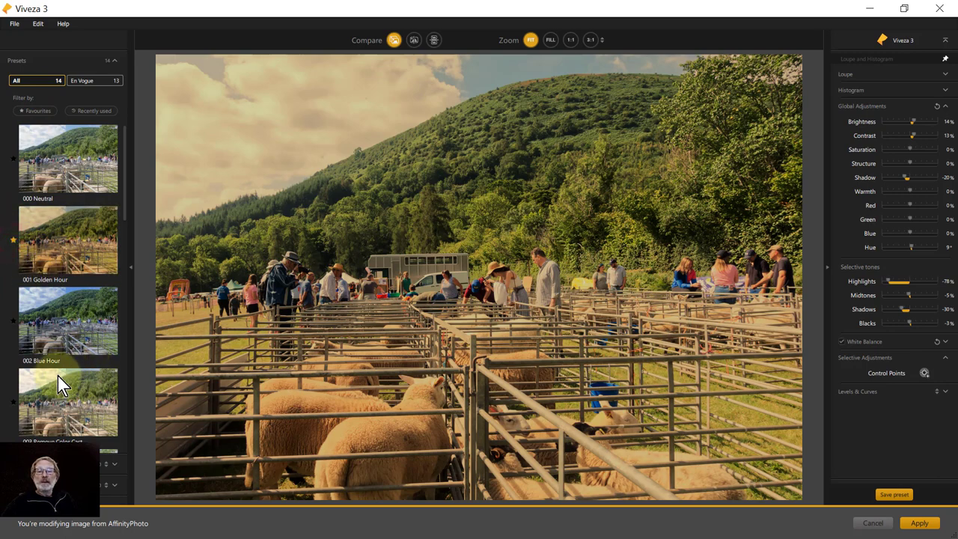
click(14, 321)
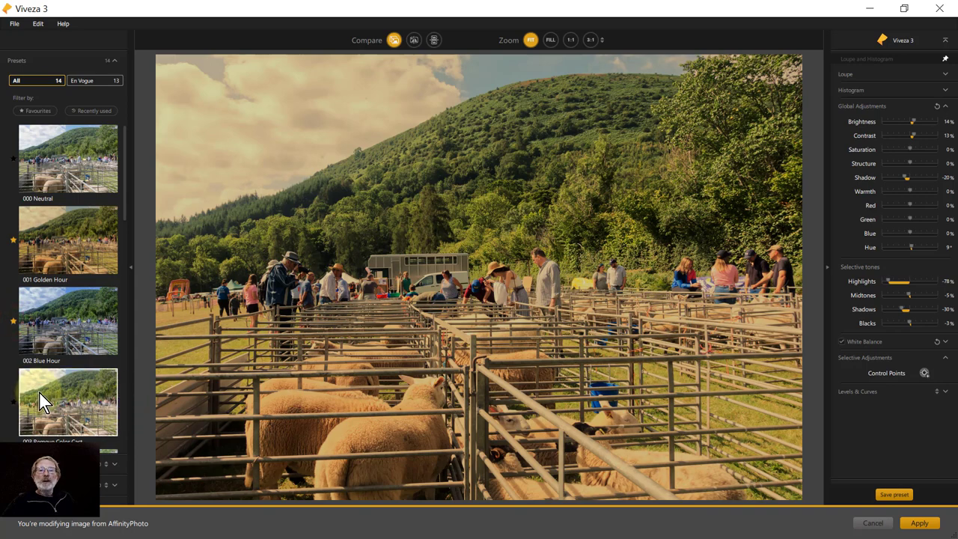
Step: Filter the preset library to show only the favourite presets
click(38, 111)
click(61, 273)
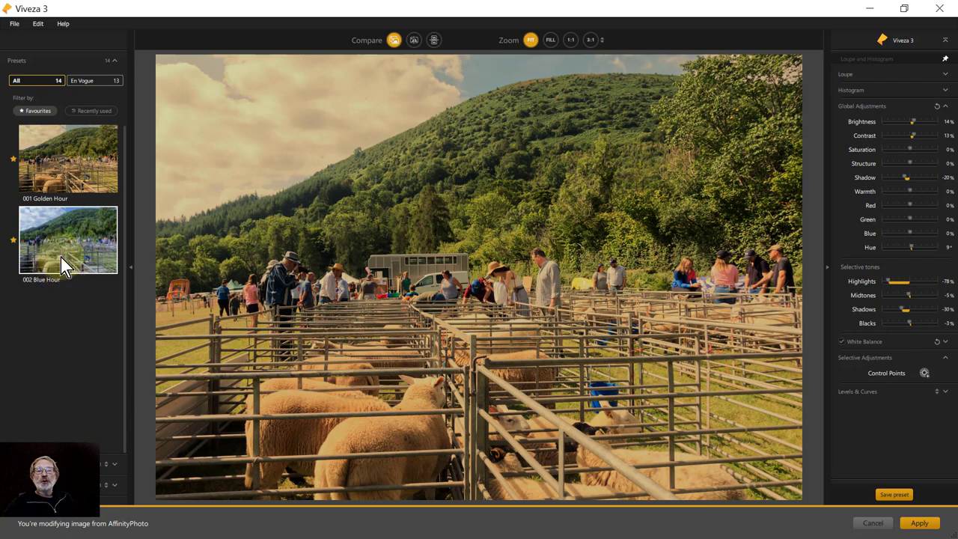
click(39, 112)
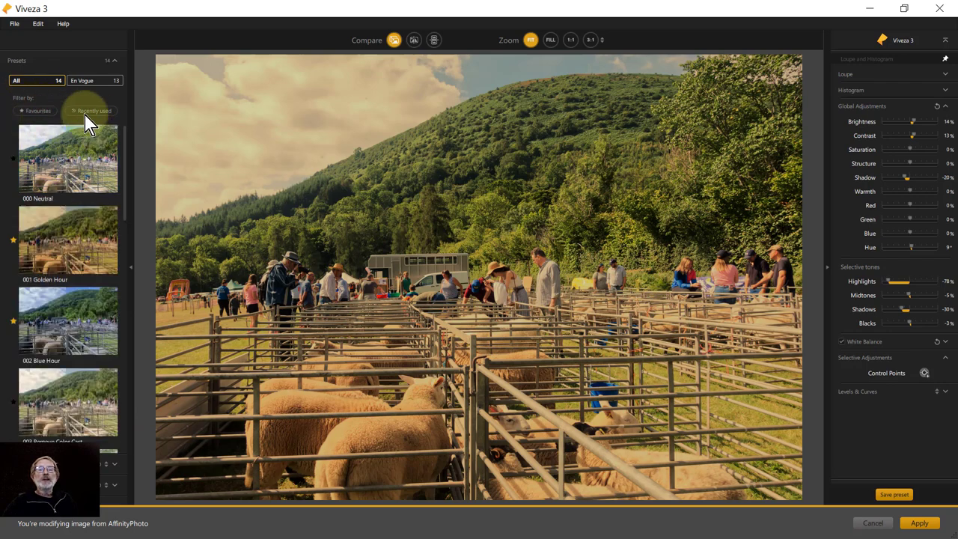
click(24, 111)
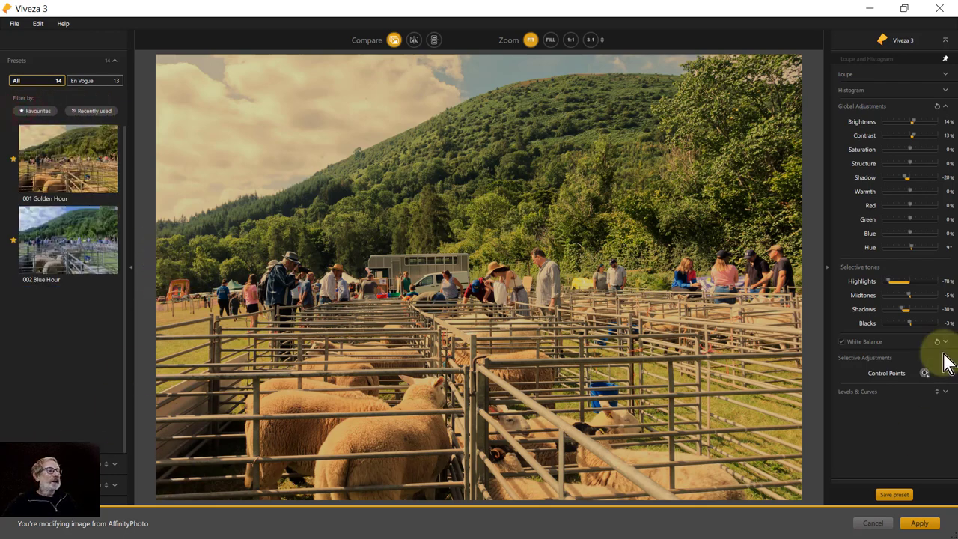
Step: Set Contrast 69%, Saturation -52%, Shadow 17%, and save them as preset 'Sheep'
drag(912, 136, 928, 135)
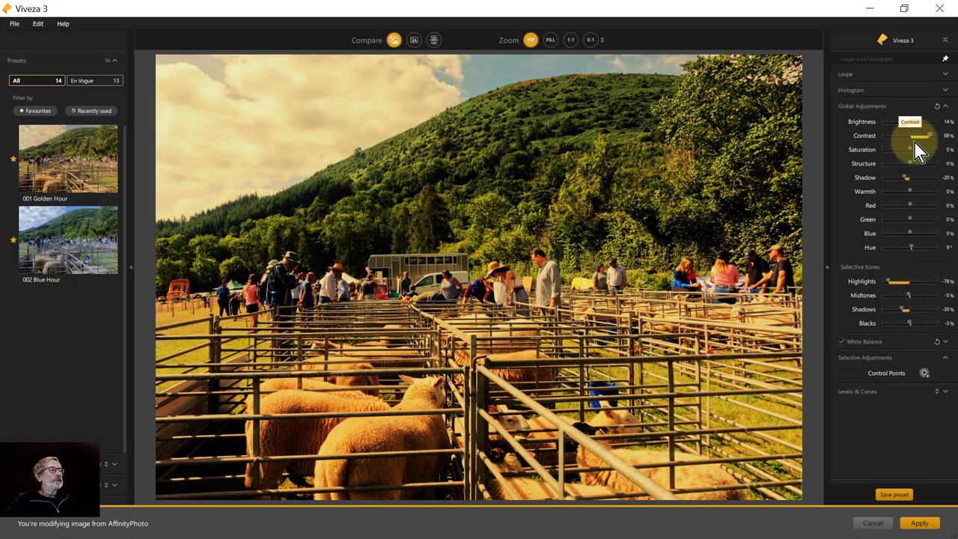
drag(905, 181, 896, 152)
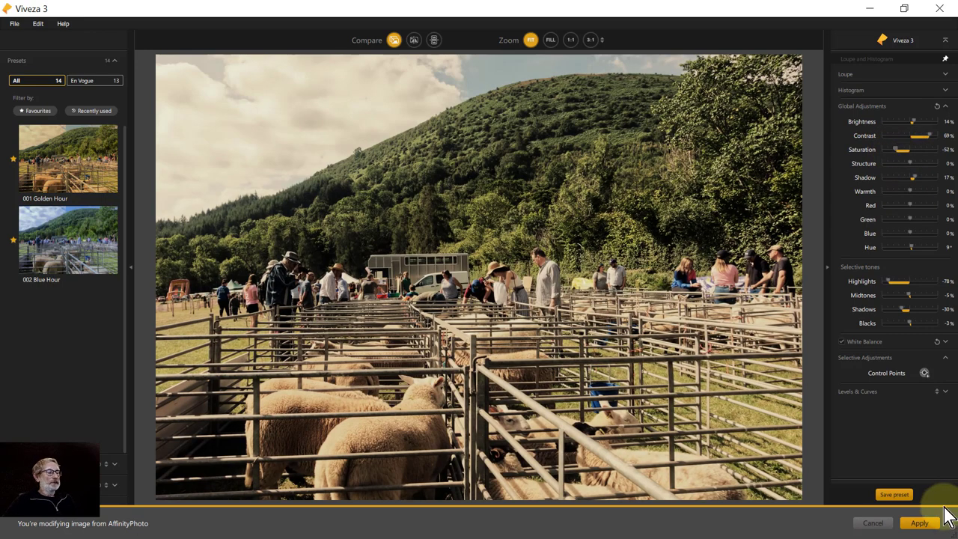
click(892, 495)
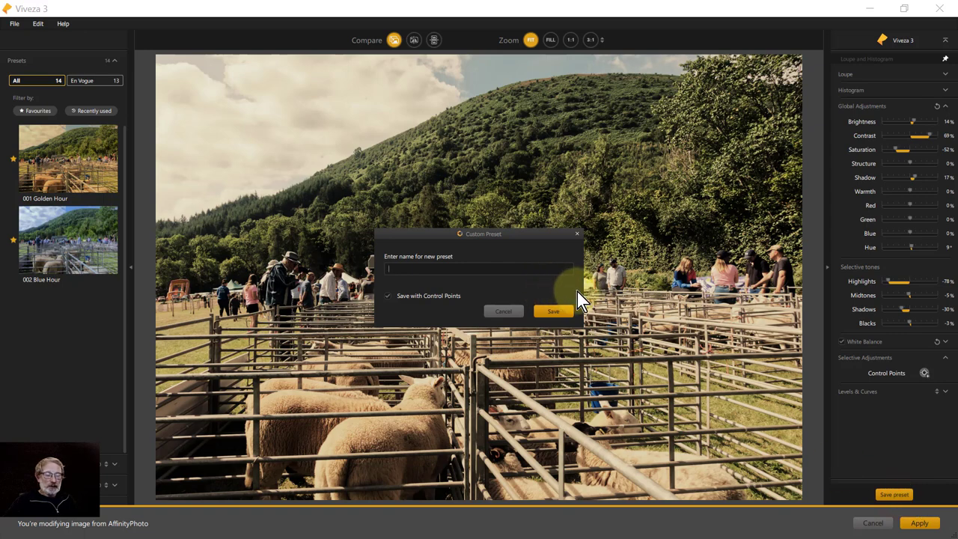
text(Sheep)
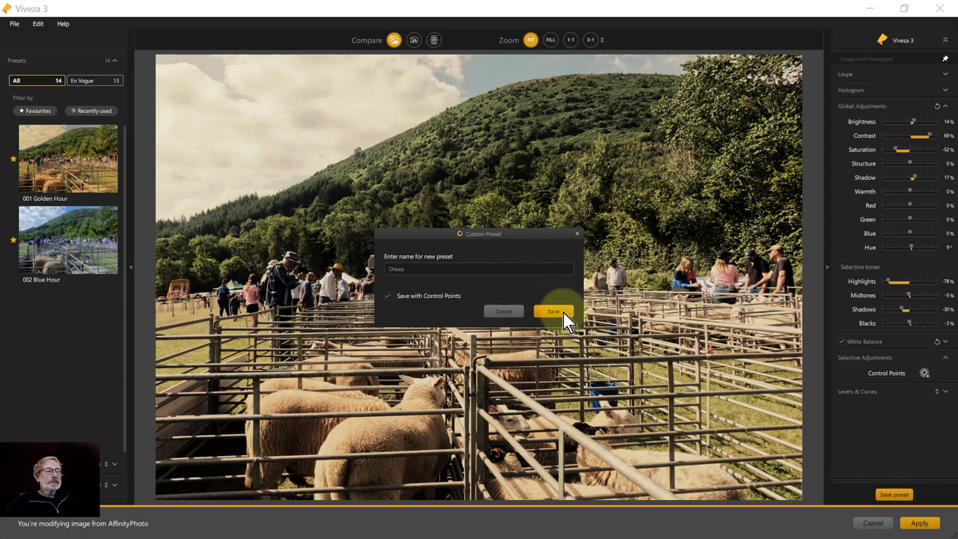
click(556, 311)
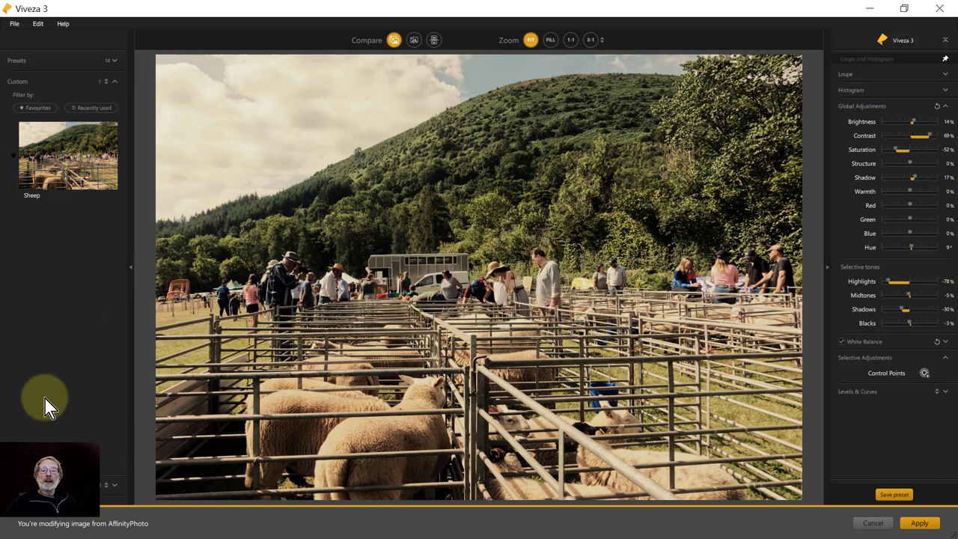
click(28, 62)
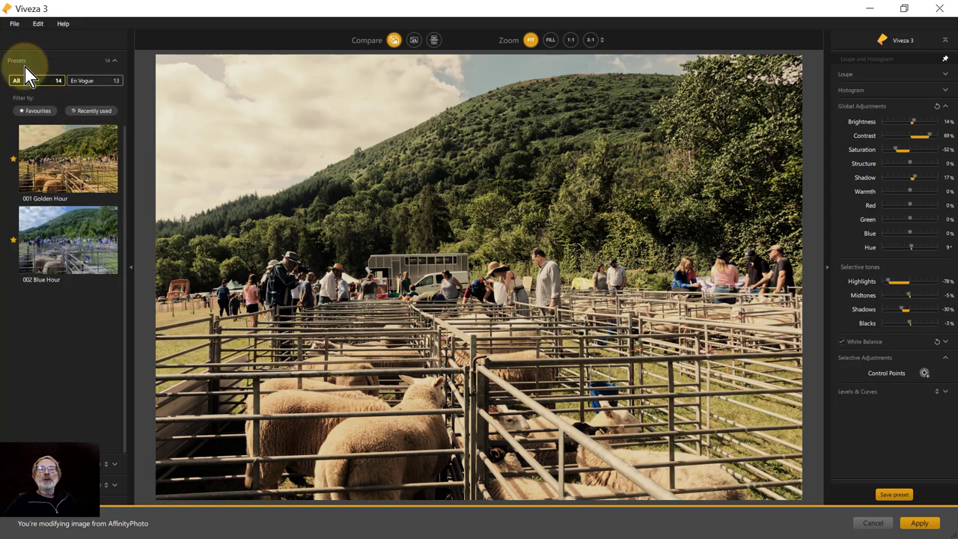
click(28, 110)
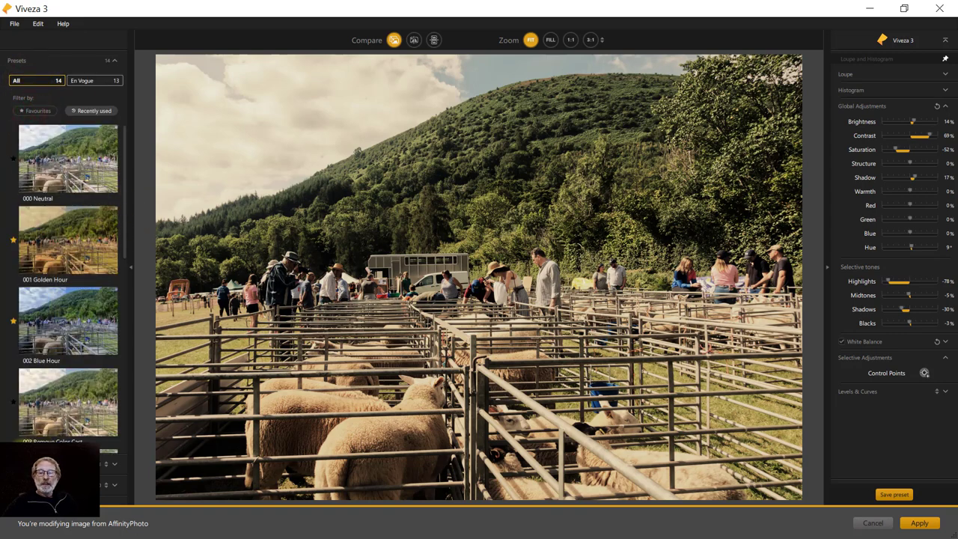
click(37, 463)
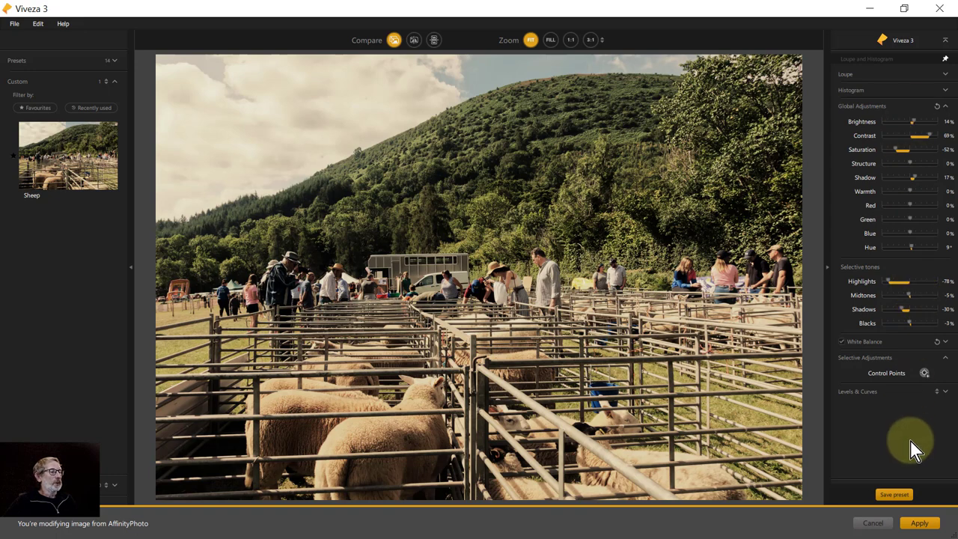
click(926, 373)
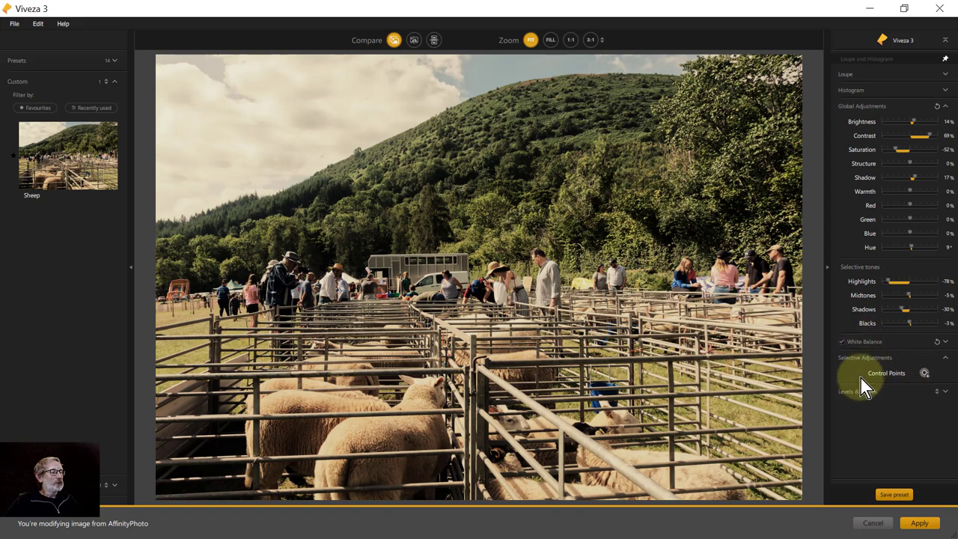
Step: Cool the White Balance Temperature to -63, then untick White Balance to disable it
click(946, 343)
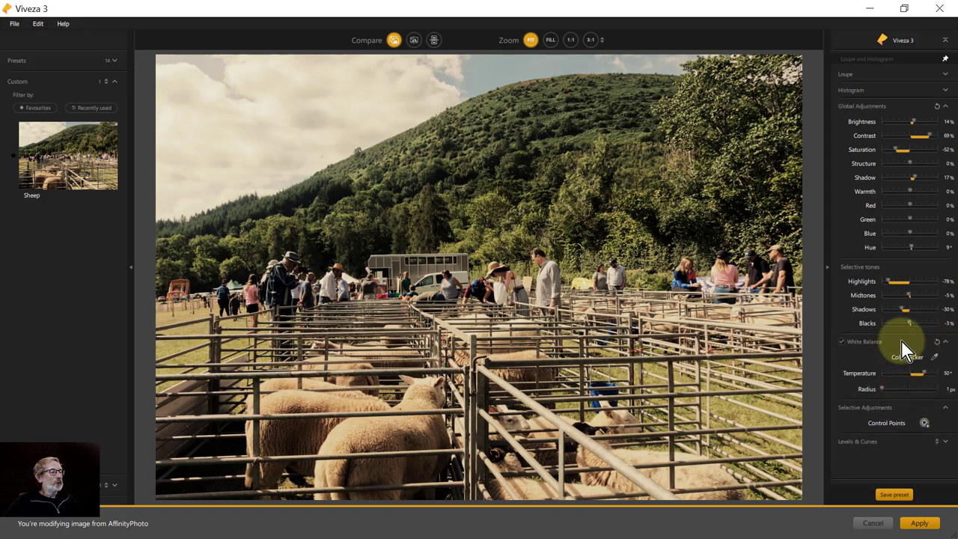
click(945, 342)
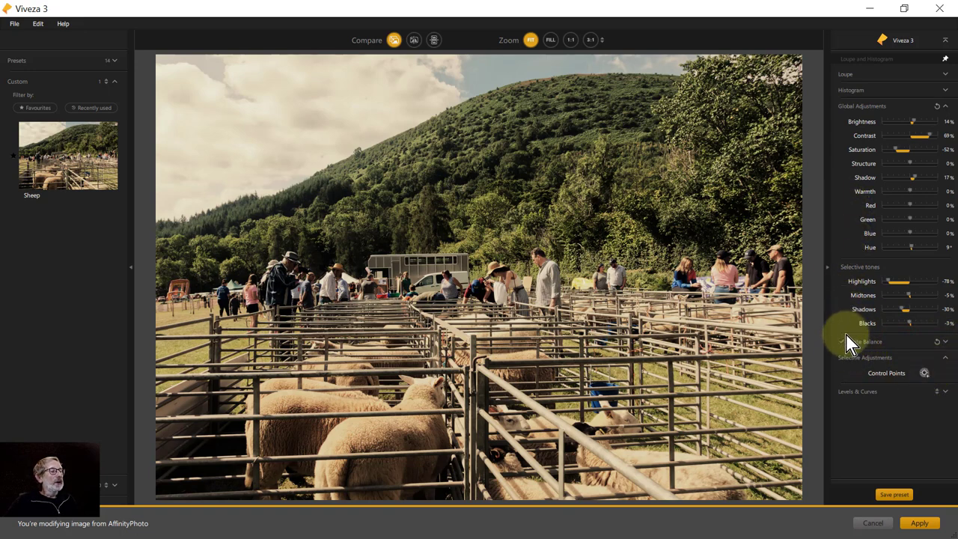
click(874, 341)
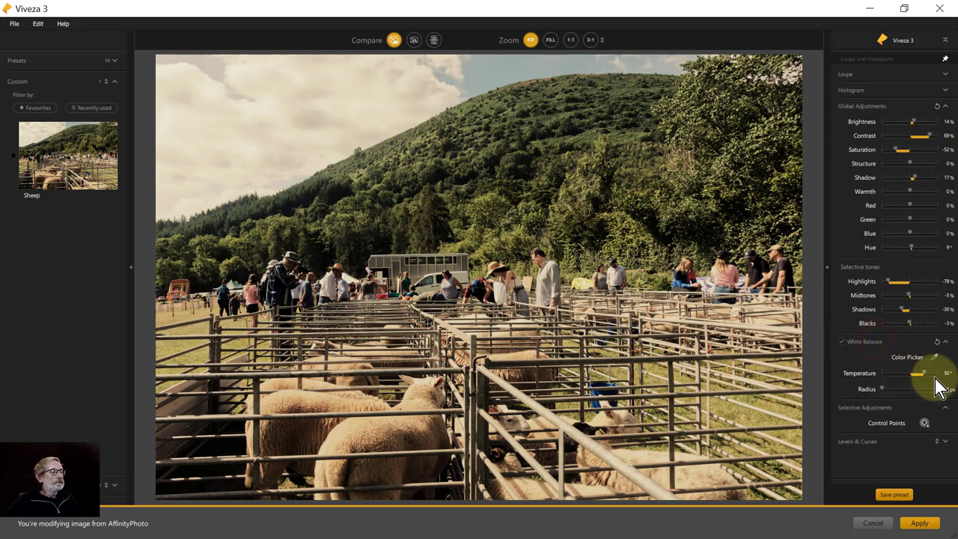
drag(910, 375, 893, 372)
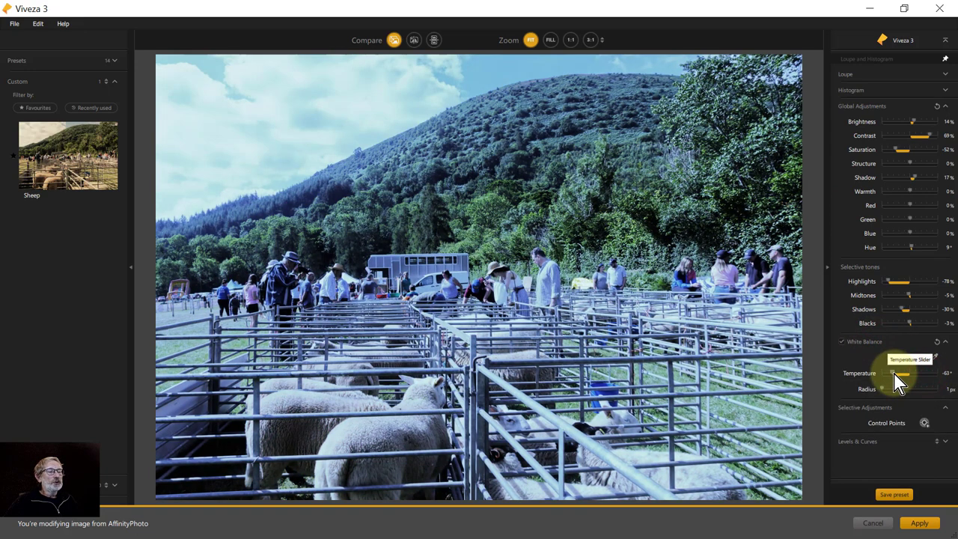
click(841, 343)
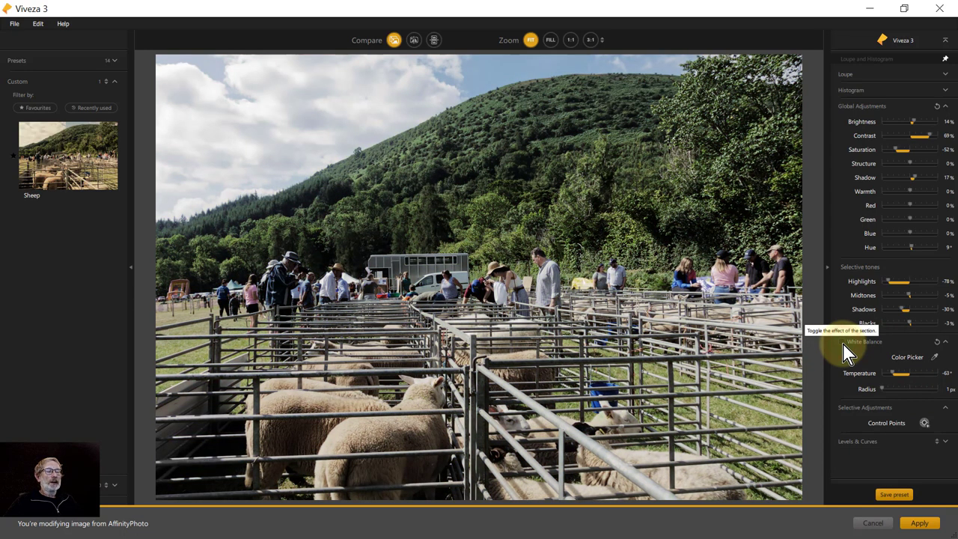